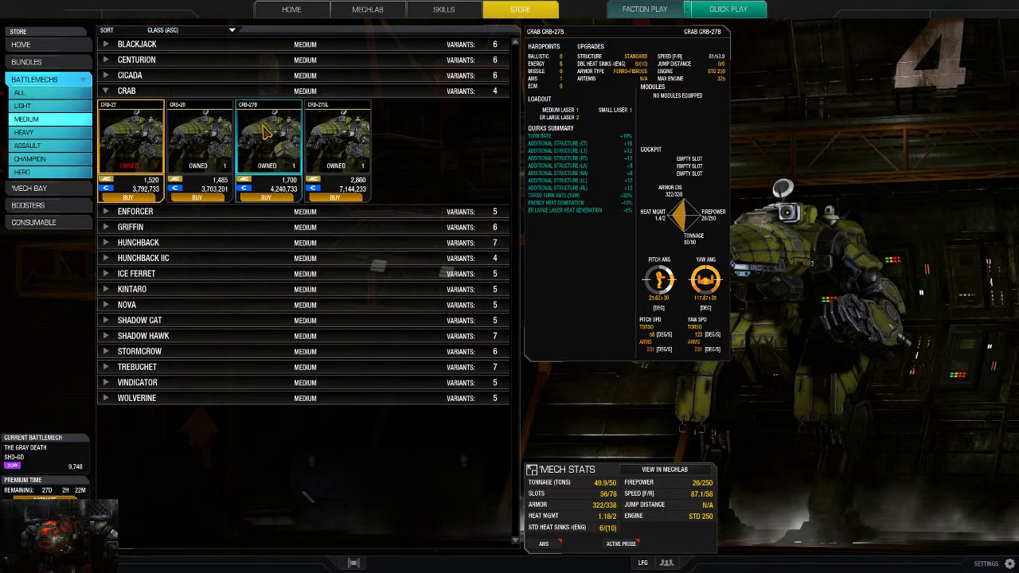
- Show the detailed loadout and quirks for the Crab CRB-27SL variant
click(335, 137)
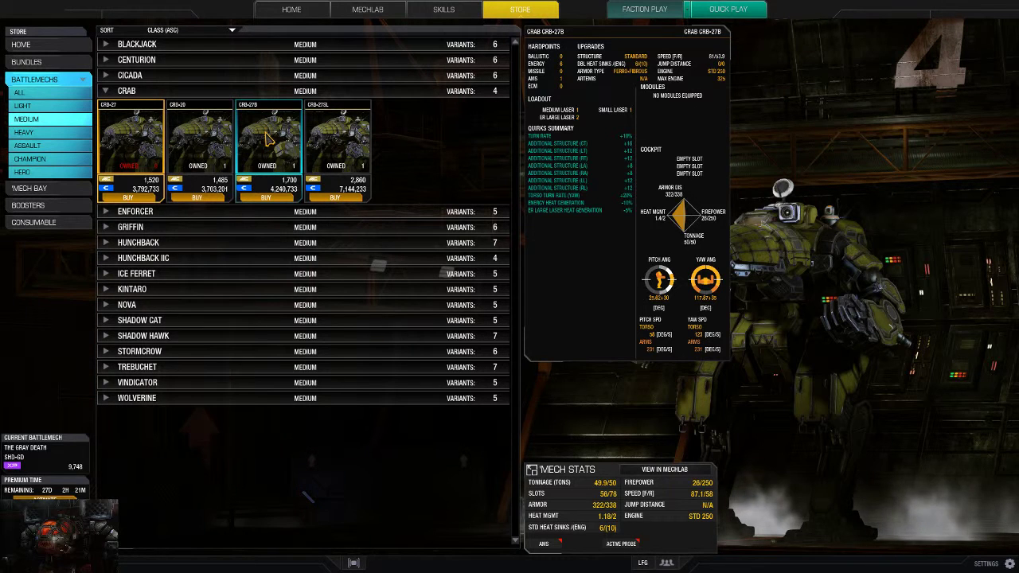
- Show the Crab CRB-20's hardpoints, quirks and loadout panel
click(213, 140)
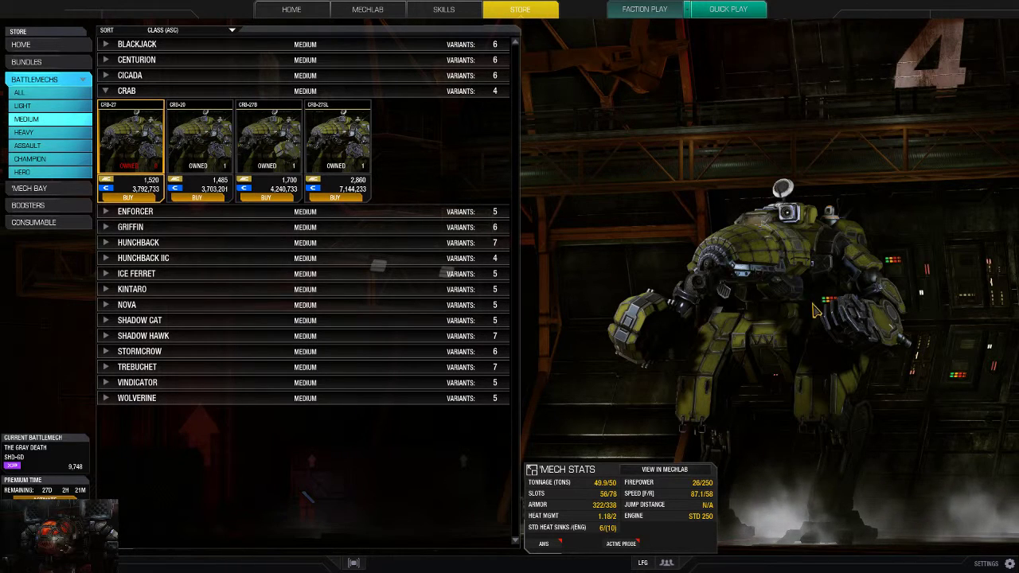
- Rotate the current 'Mech, then load the Crab CRB-27B and rotate it to inspect
drag(716, 279, 781, 280)
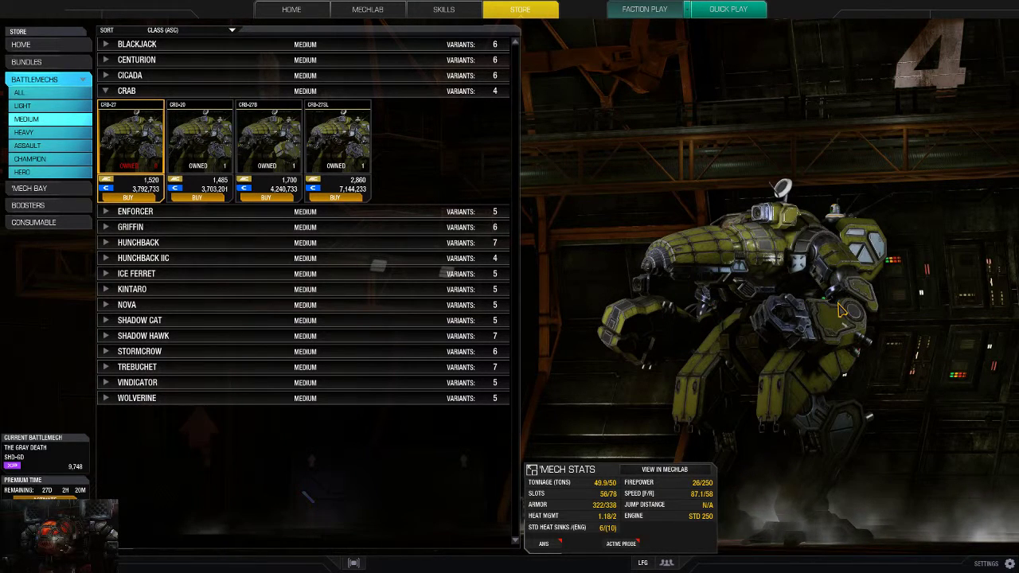
drag(840, 311, 633, 367)
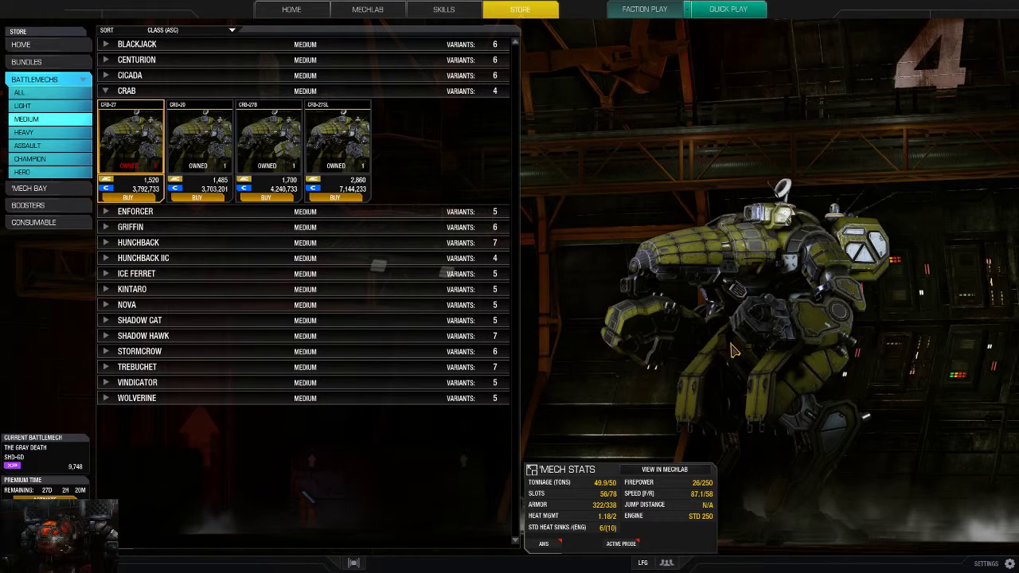
click(268, 139)
drag(776, 366, 858, 386)
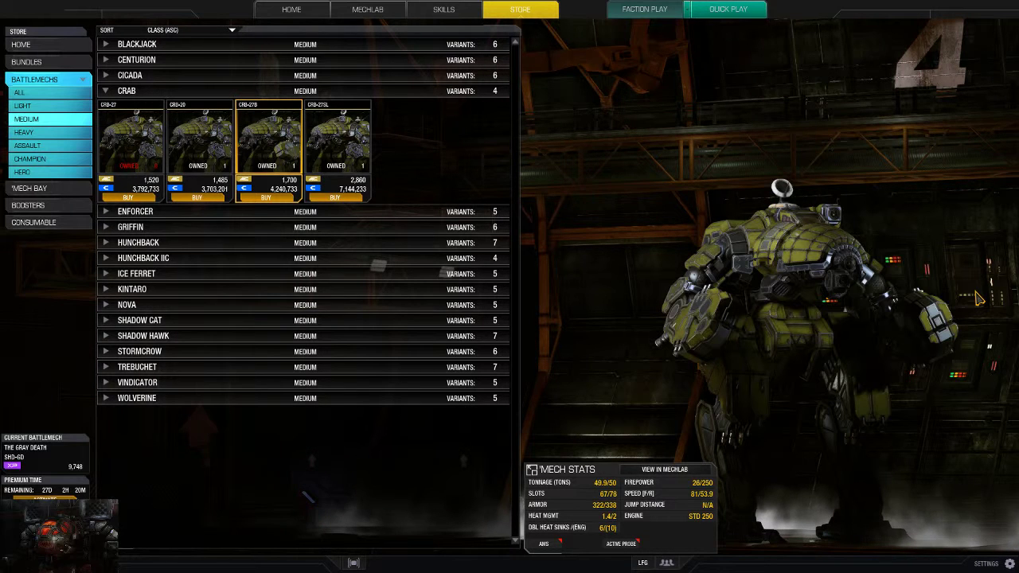
- Rotate the CRB-27B back to a front-facing view in the hangar
drag(979, 298, 780, 398)
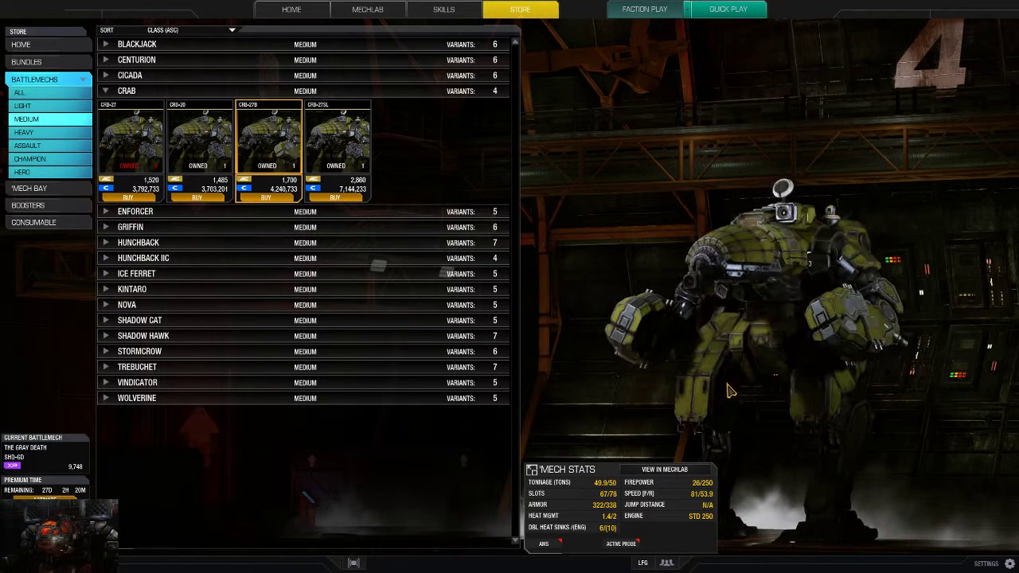